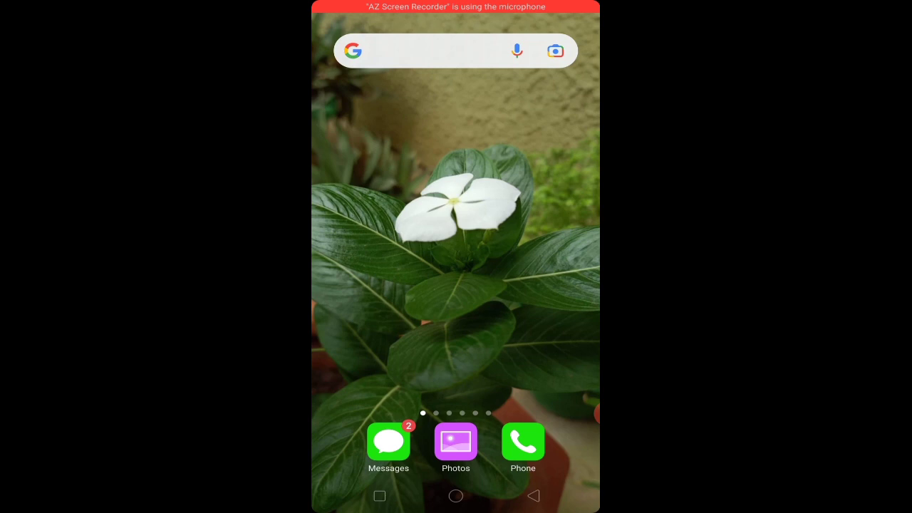
Open WhatsApp from the Social Media folder and unlock it with the passcode.
drag(542, 285, 371, 285)
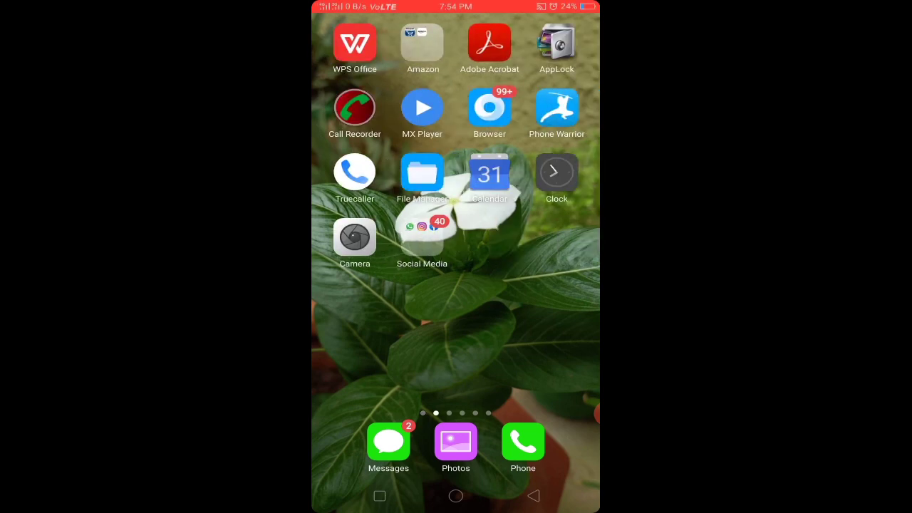
click(422, 243)
click(383, 147)
click(531, 354)
click(530, 354)
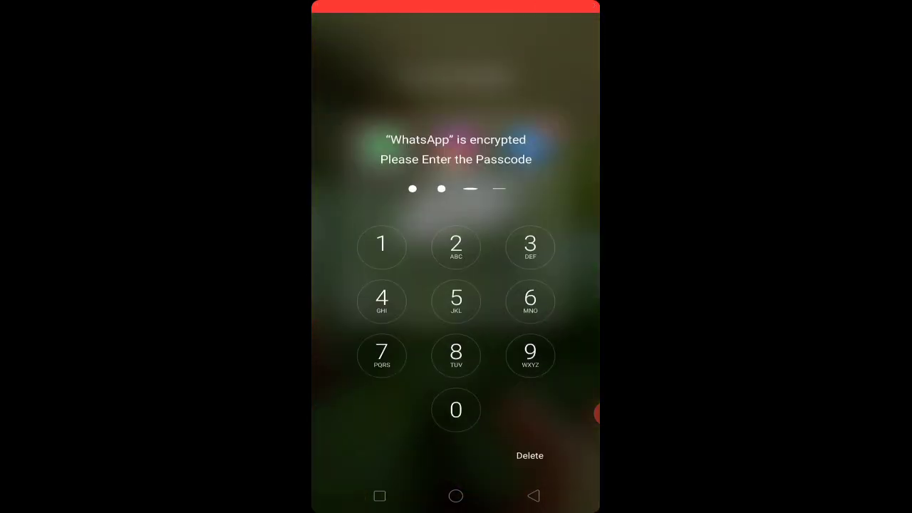
click(456, 410)
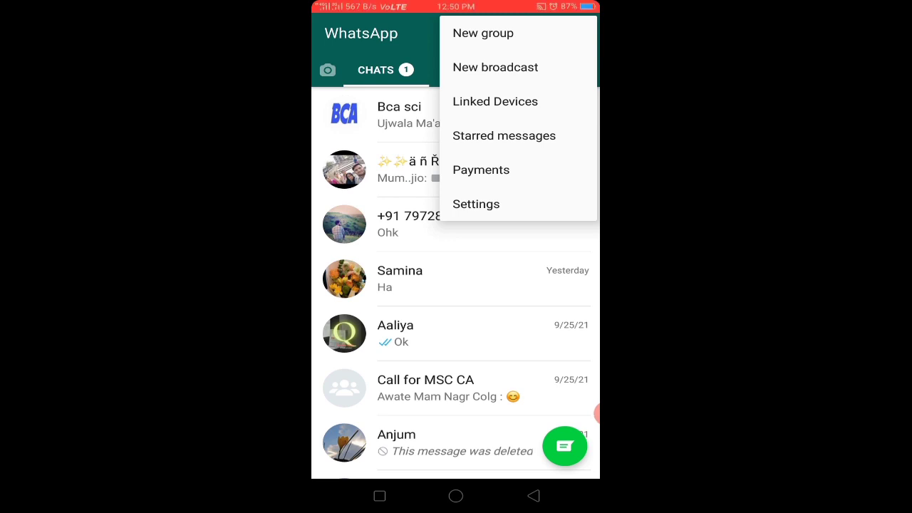
Start a new group, add one contact from the list, and continue to naming.
click(483, 33)
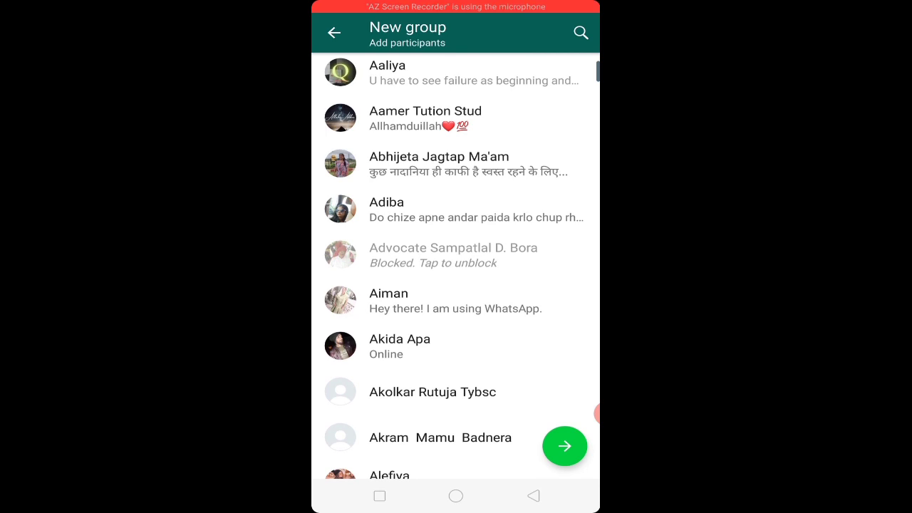
scroll(456, 264, down, 10)
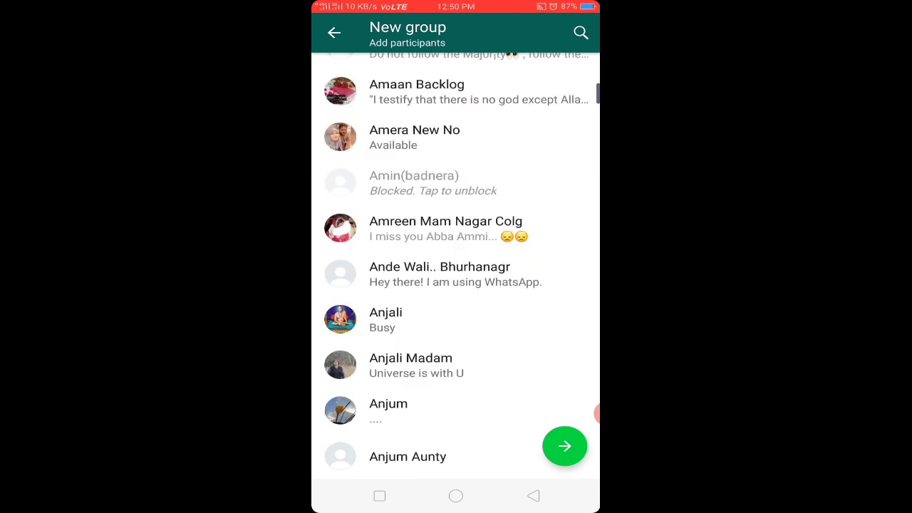
click(388, 410)
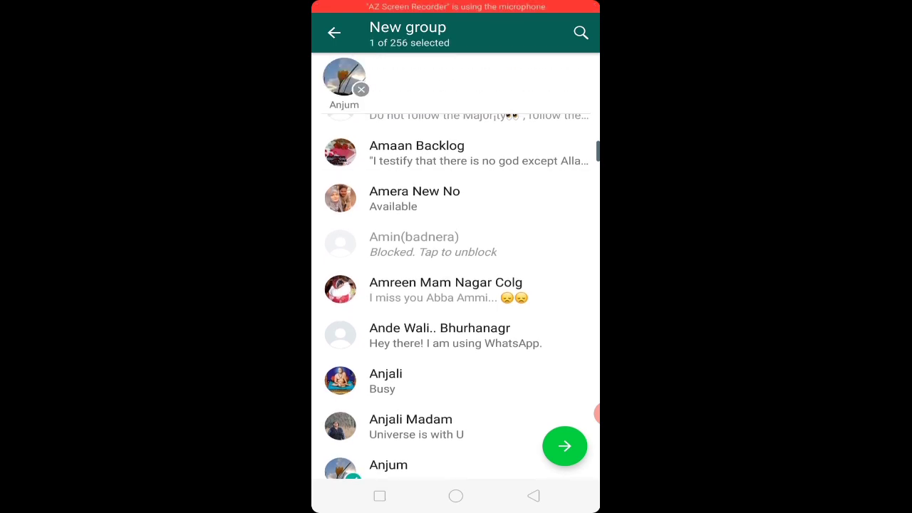
click(564, 446)
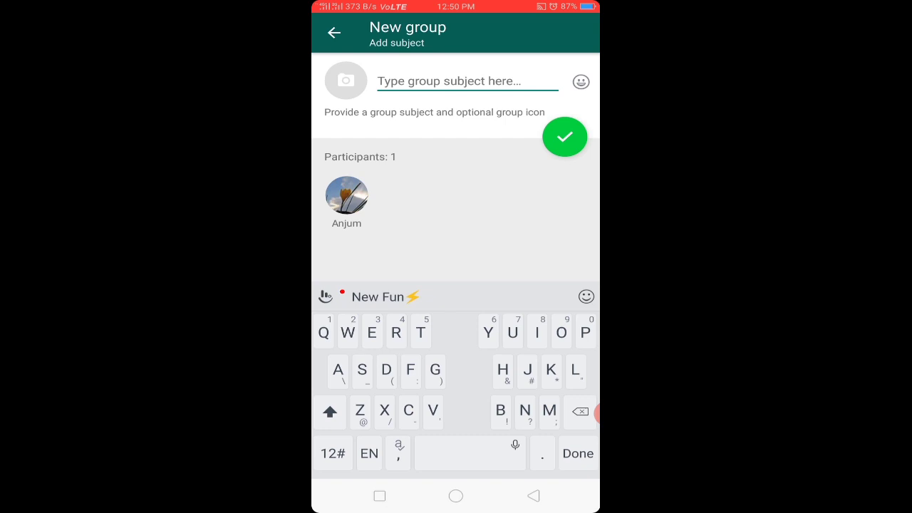
Enter 'Demo grp' as the group subject and browse the emoji panel before closing it.
text(Demo)
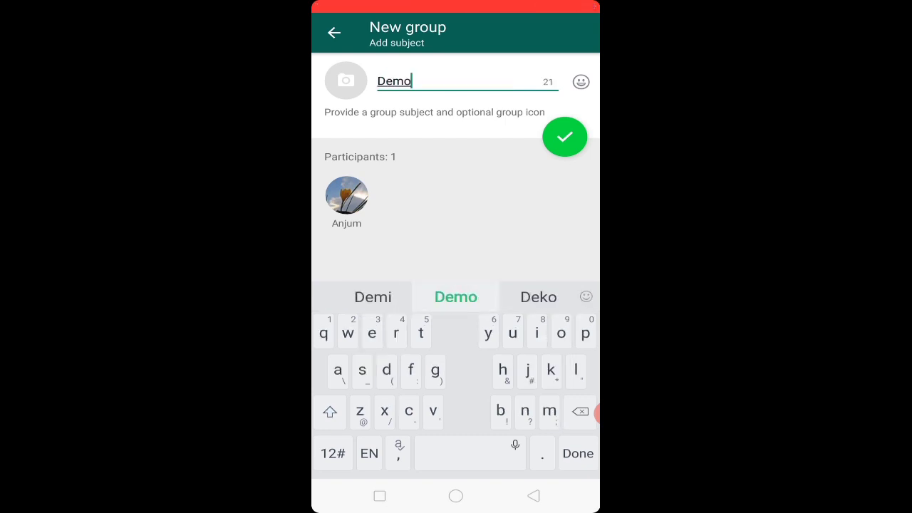
text( g)
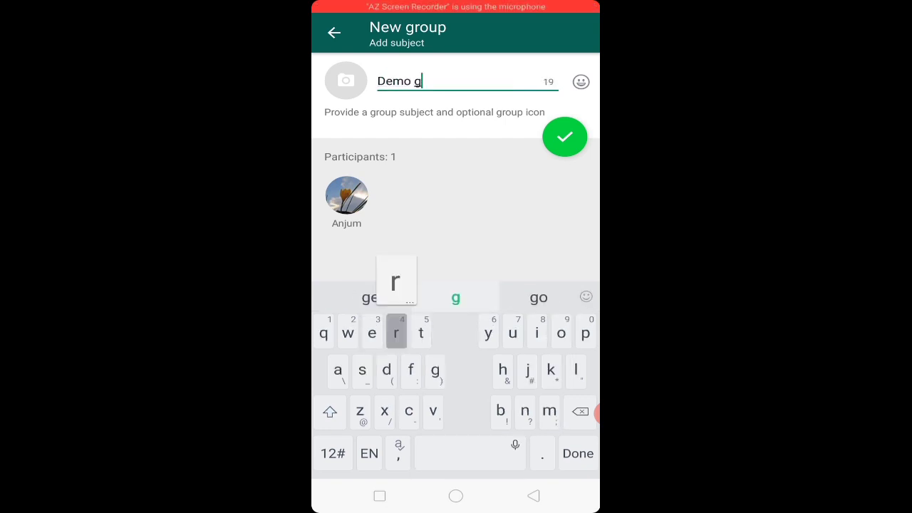
text(rp)
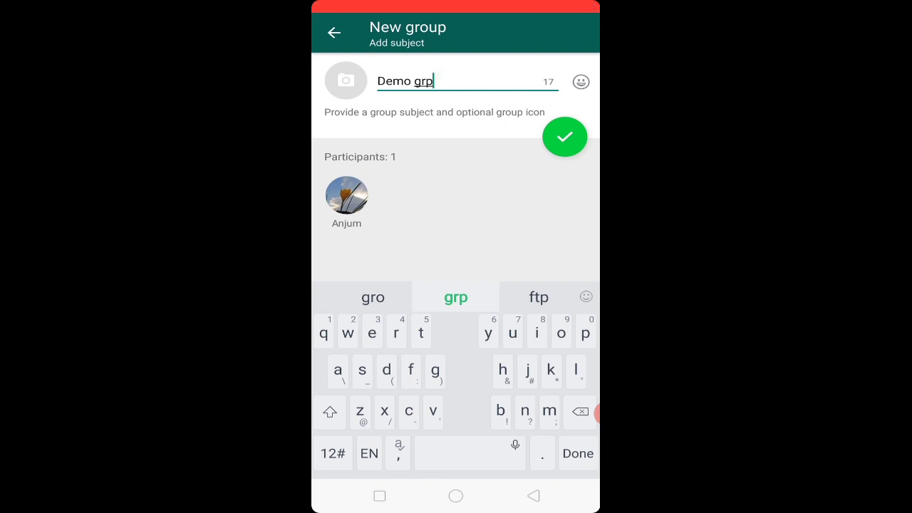
click(581, 82)
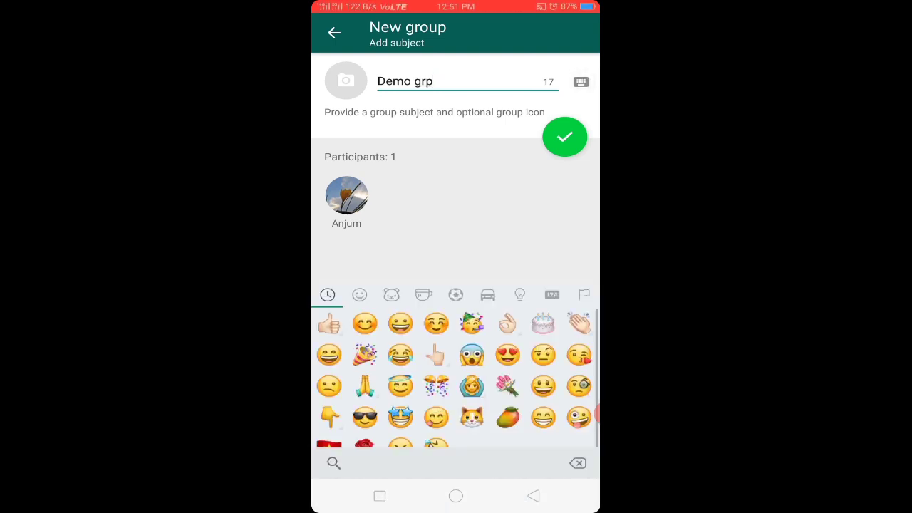
scroll(458, 379, right, 2)
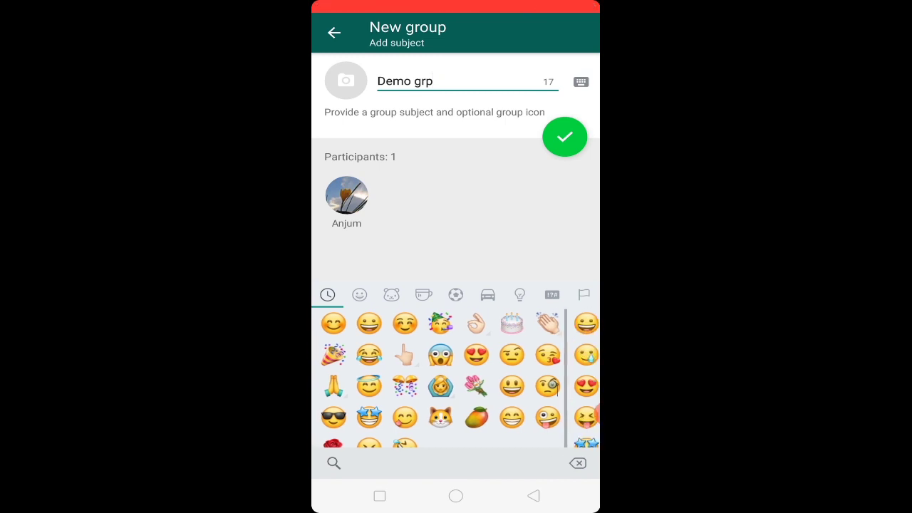
scroll(455, 377, right, 3)
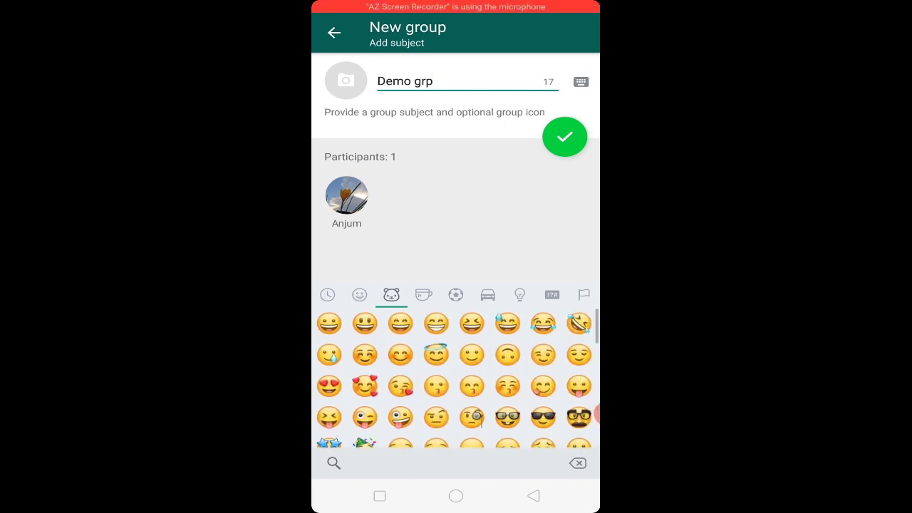
scroll(456, 392, down, 10)
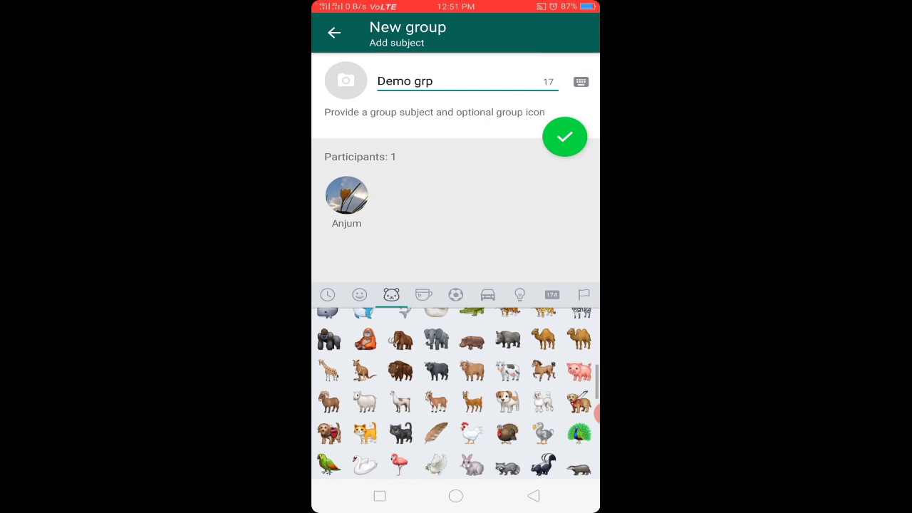
scroll(456, 385, up, 10)
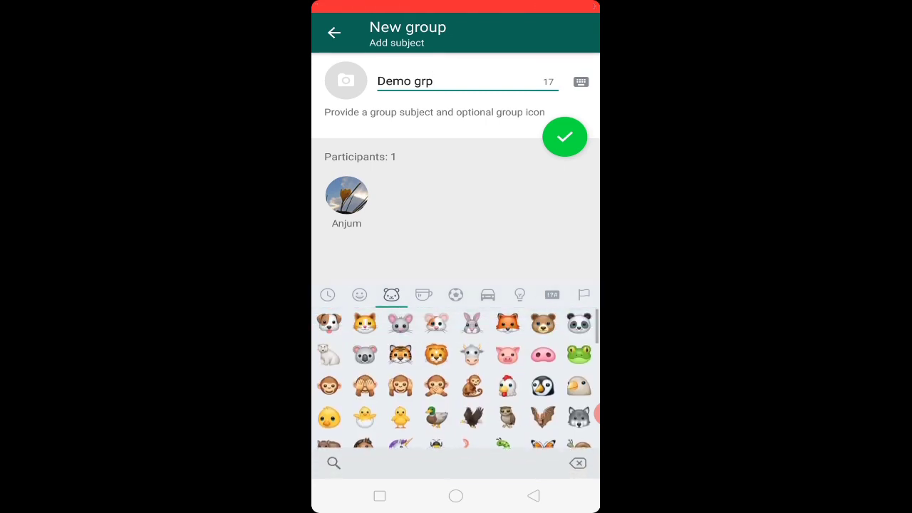
key(Escape)
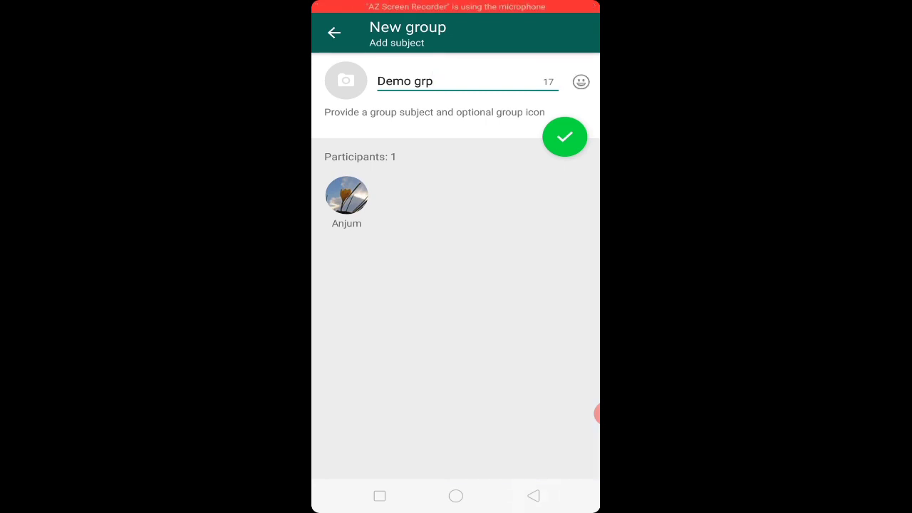
Confirm the Demo grp group creation and bring up its chat's options menu.
click(565, 137)
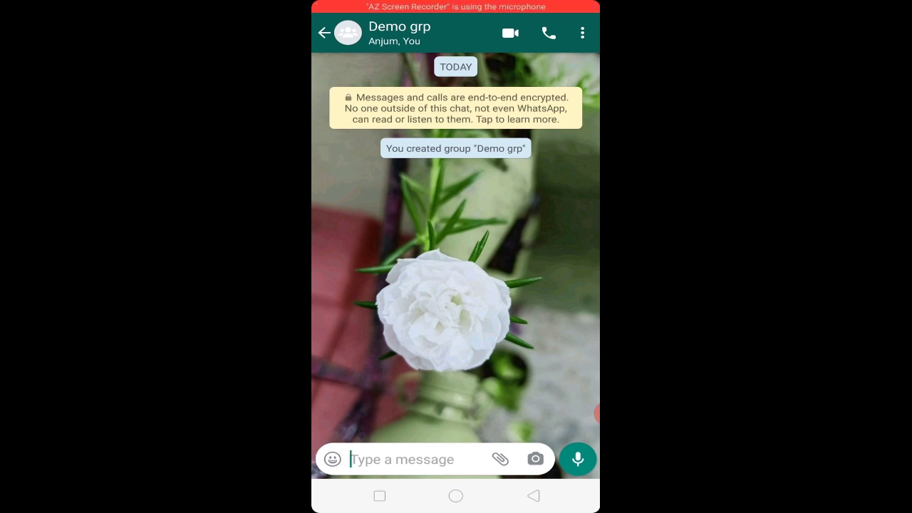
click(582, 33)
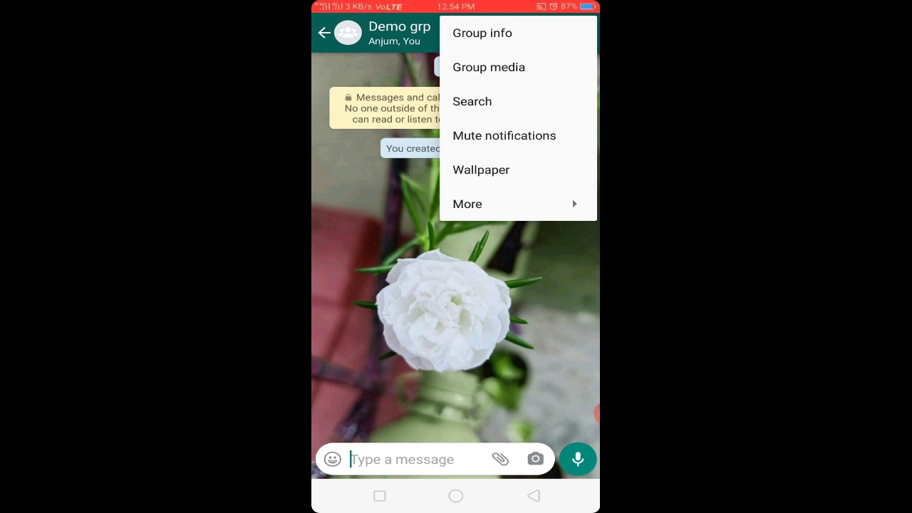
View Demo grp's Group info down to its 2 participants, Exit group and Report group.
click(483, 33)
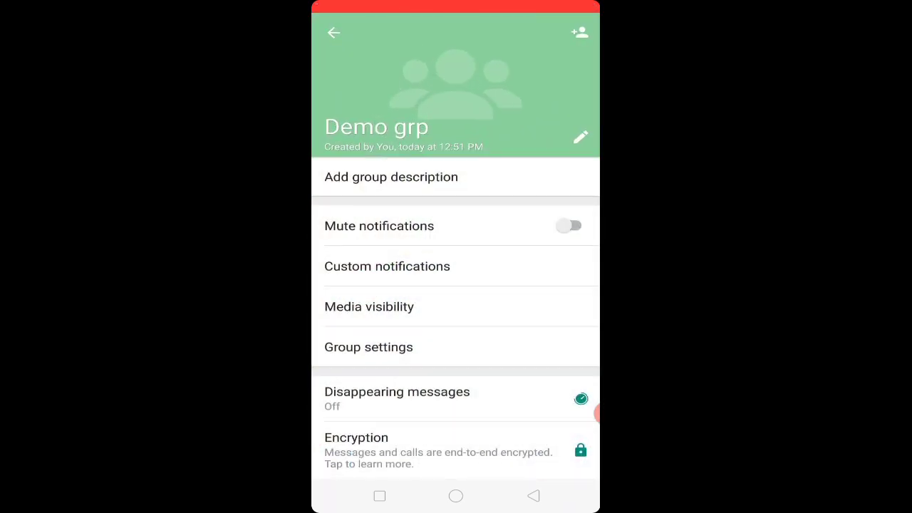
scroll(455, 285, down, 5)
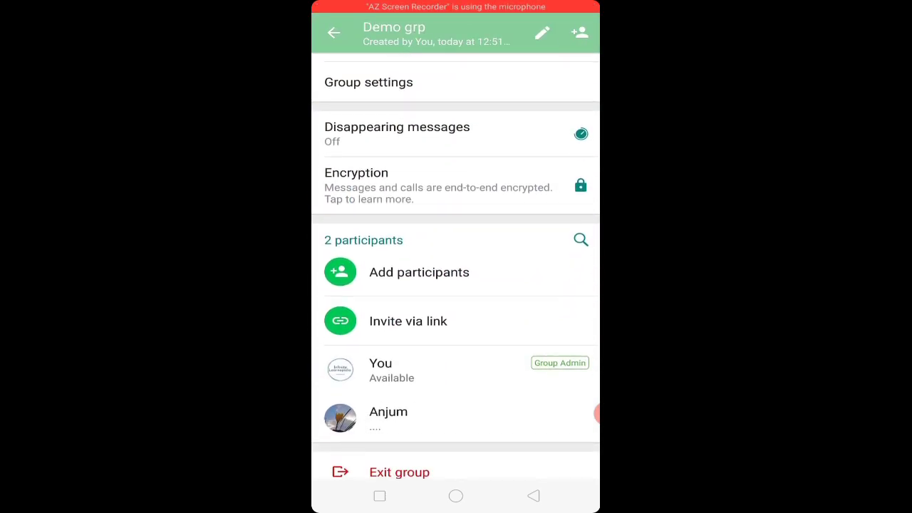
scroll(456, 285, up, 2)
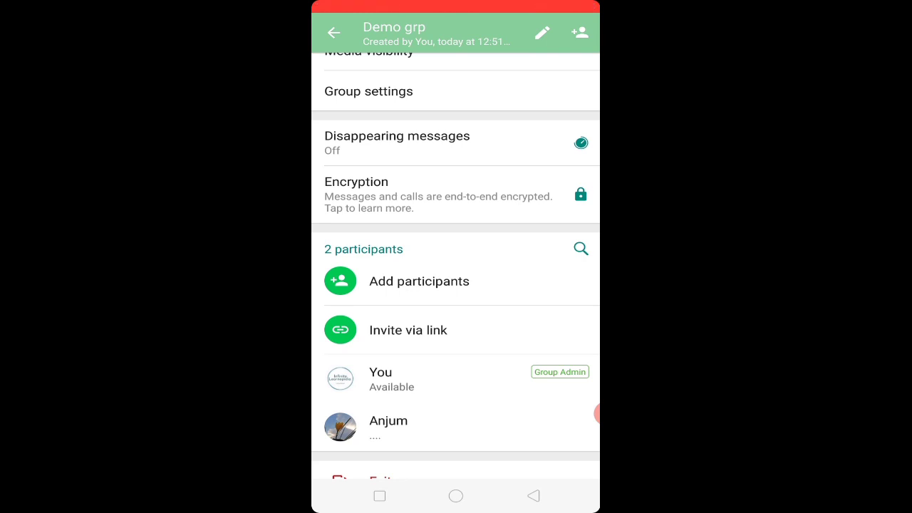
scroll(455, 270, down, 1)
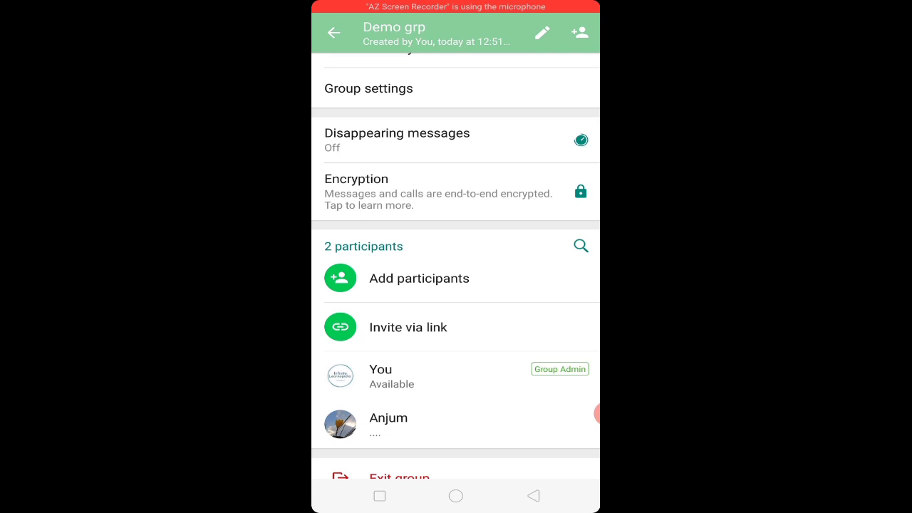
scroll(455, 271, down, 1)
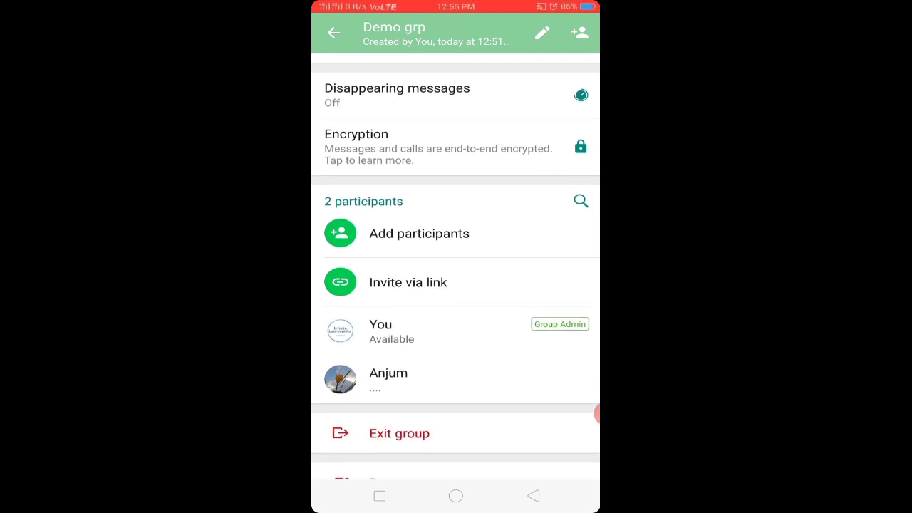
scroll(456, 285, down, 1)
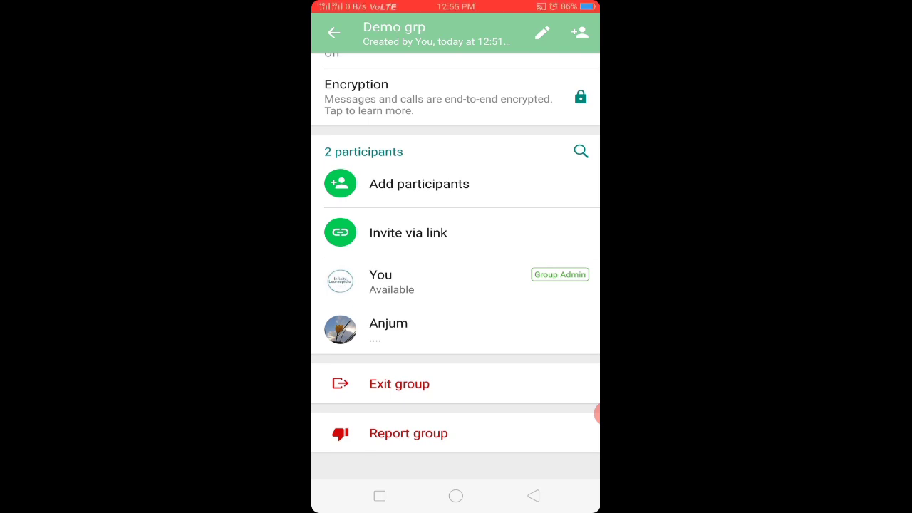
Show Demo grp's invite link and bring up the Android share sheet for it.
click(408, 232)
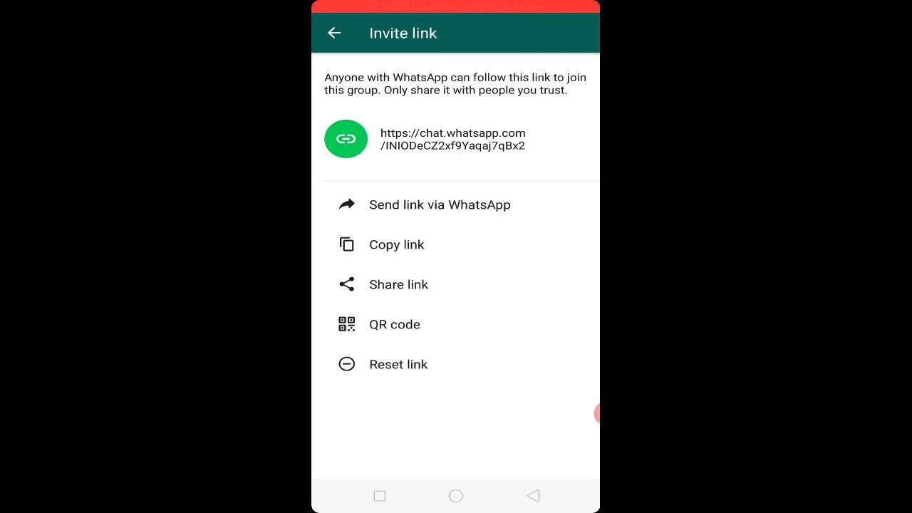
click(399, 284)
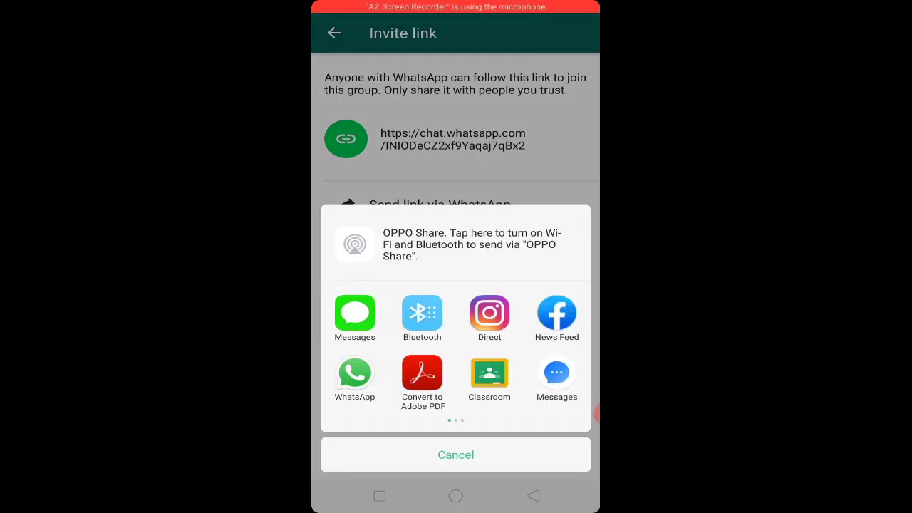
Swipe through the share sheet and dismiss it without sending the invite link.
drag(542, 371, 370, 371)
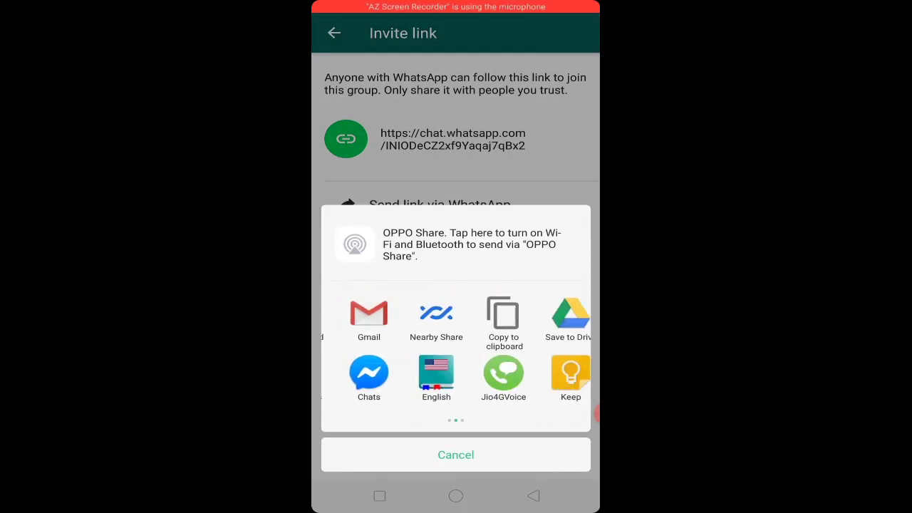
mouse_move(541, 371)
mouse_down()
mouse_move(371, 371)
mouse_move(541, 370)
mouse_up()
key(Escape)
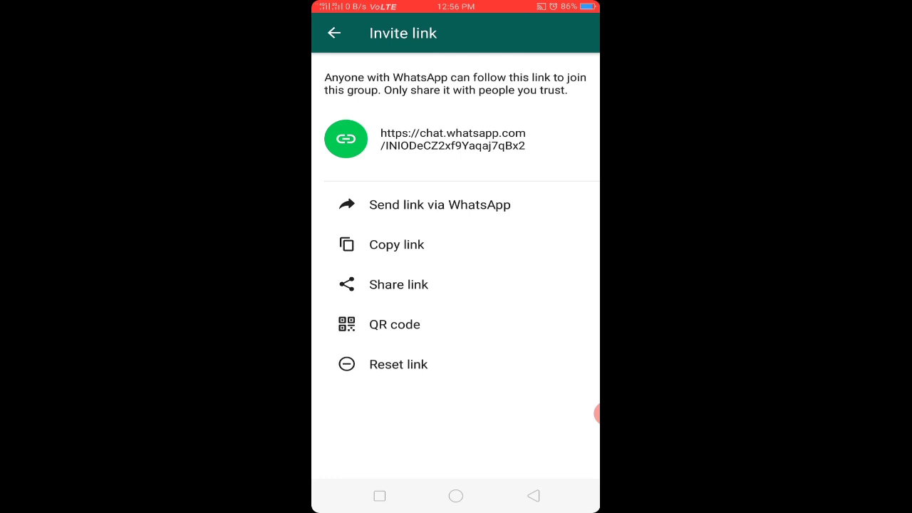
Copy the Demo grp invite link, then request a link reset, cancelling twice before the final prompt.
click(396, 245)
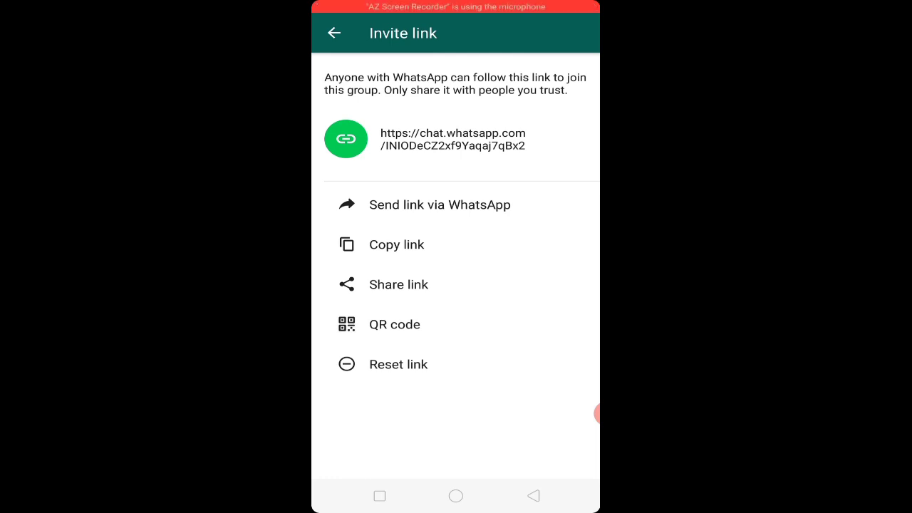
click(398, 364)
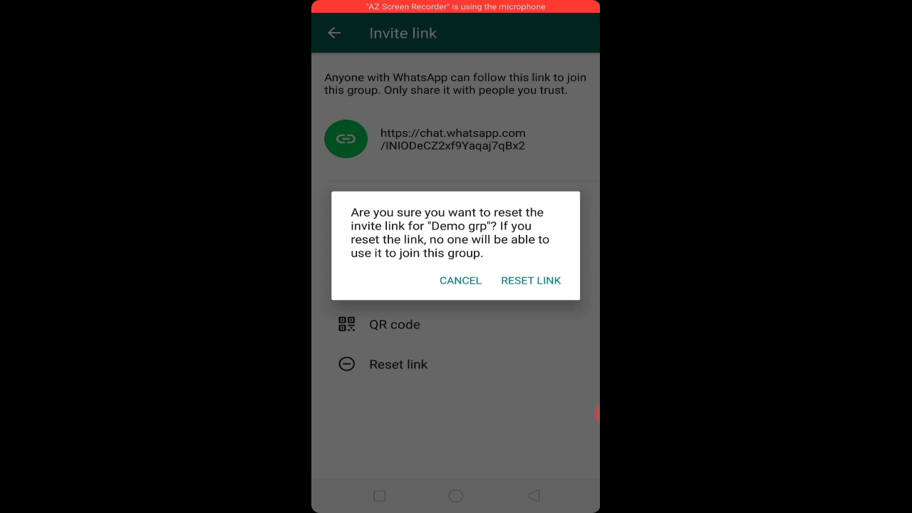
click(461, 281)
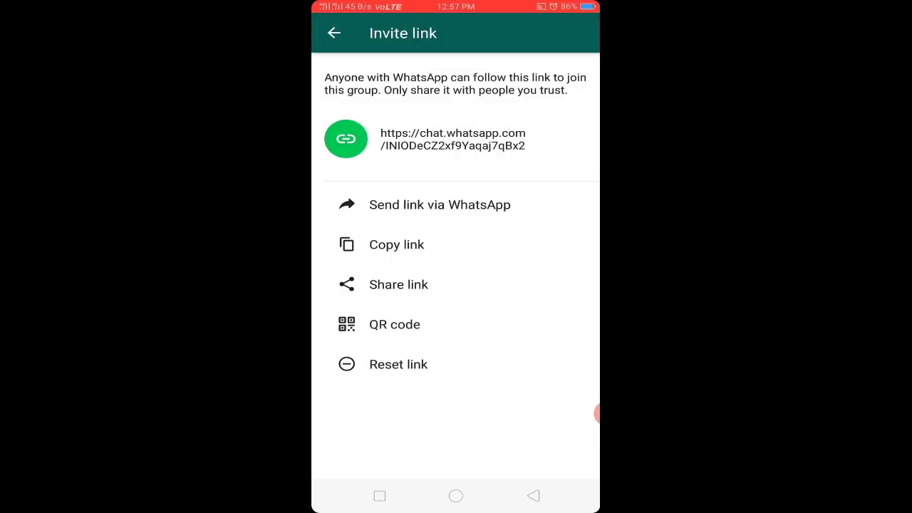
click(399, 364)
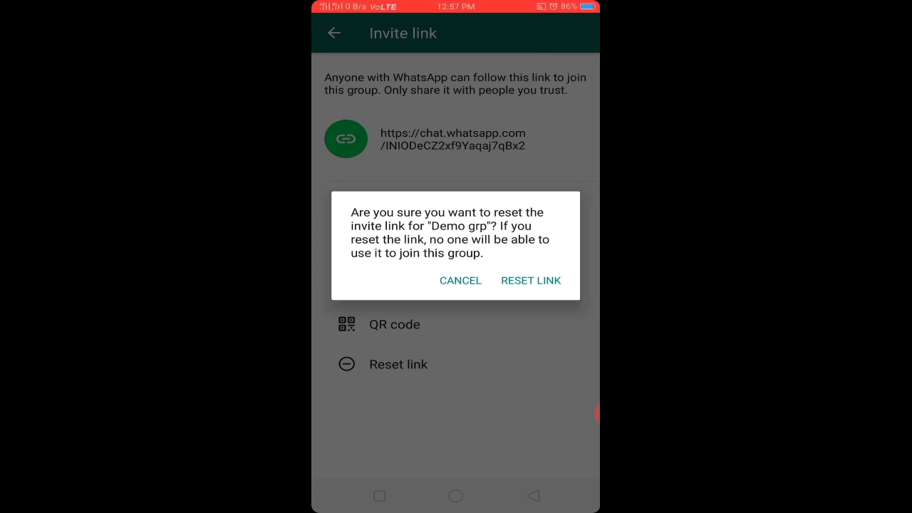
click(460, 280)
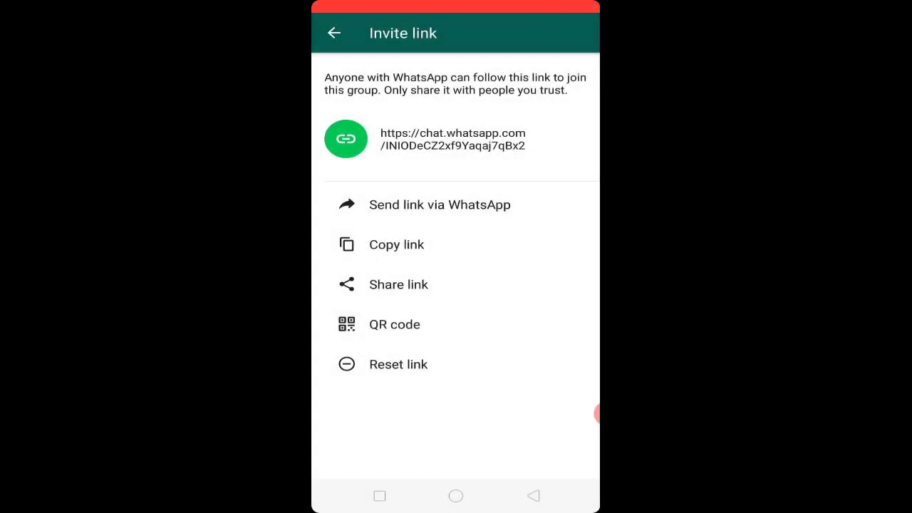
click(399, 364)
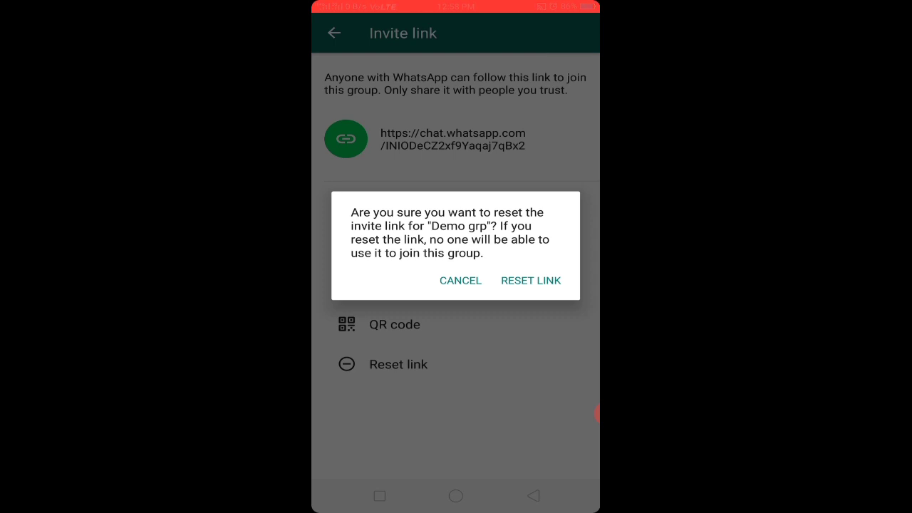
Confirm resetting the invite link and acknowledge the newly generated link.
click(531, 280)
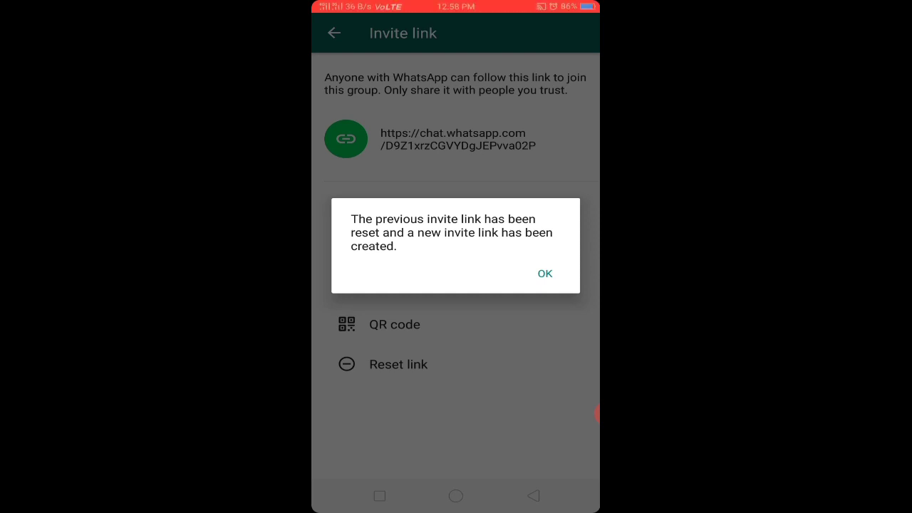
click(545, 274)
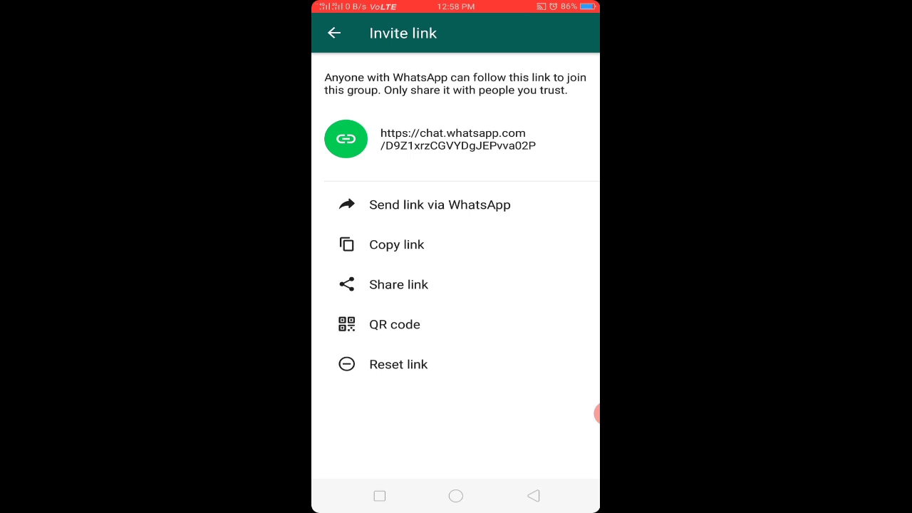
Leave WhatsApp for the Android home screen.
click(456, 496)
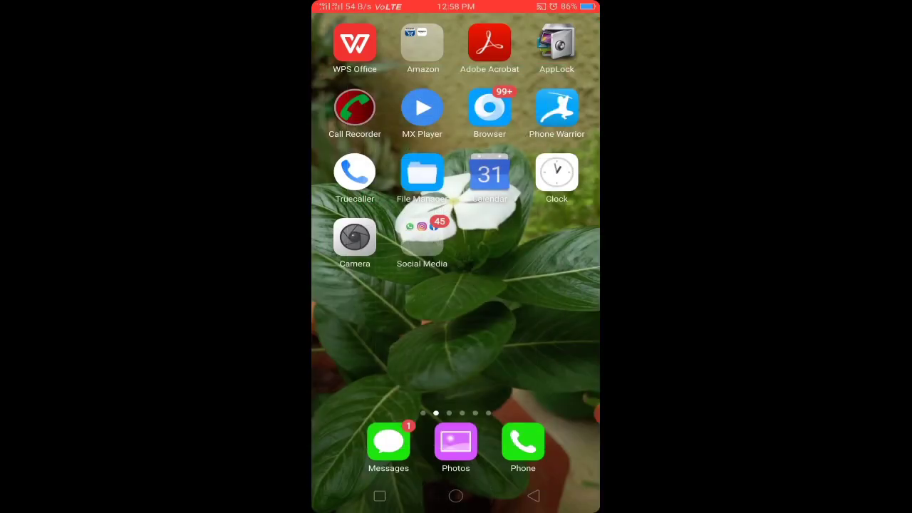